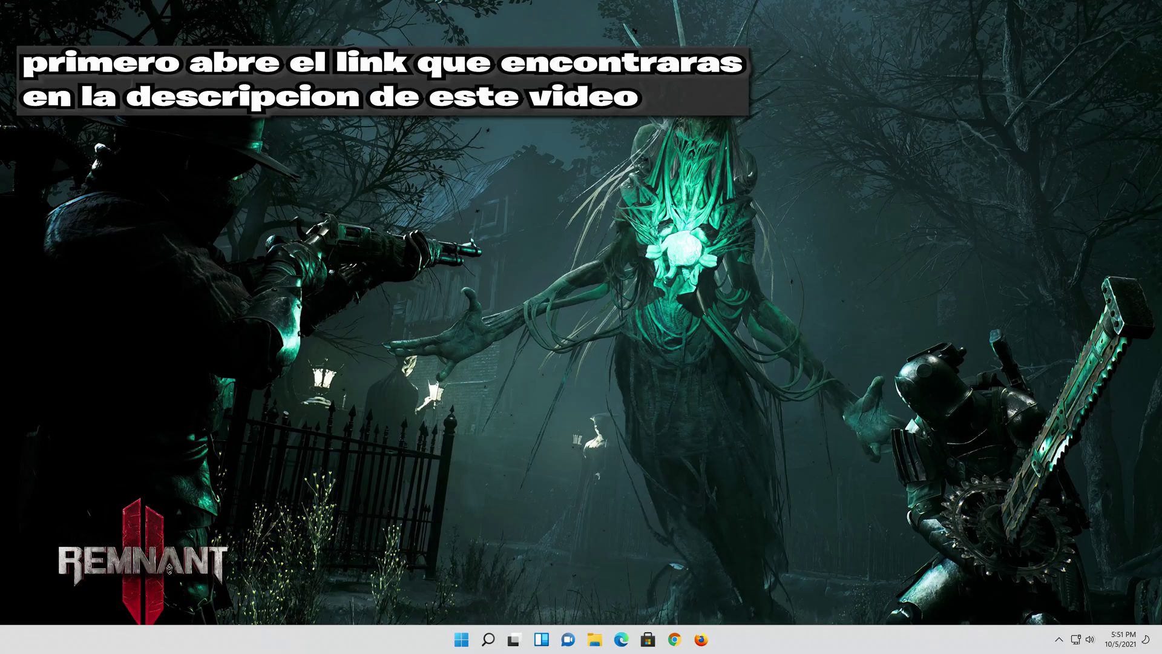
- Open Firefox, go to the copied Microsoft Windows 11 download link, and find the Create Windows 11 Installation Media section
left_click(702, 640)
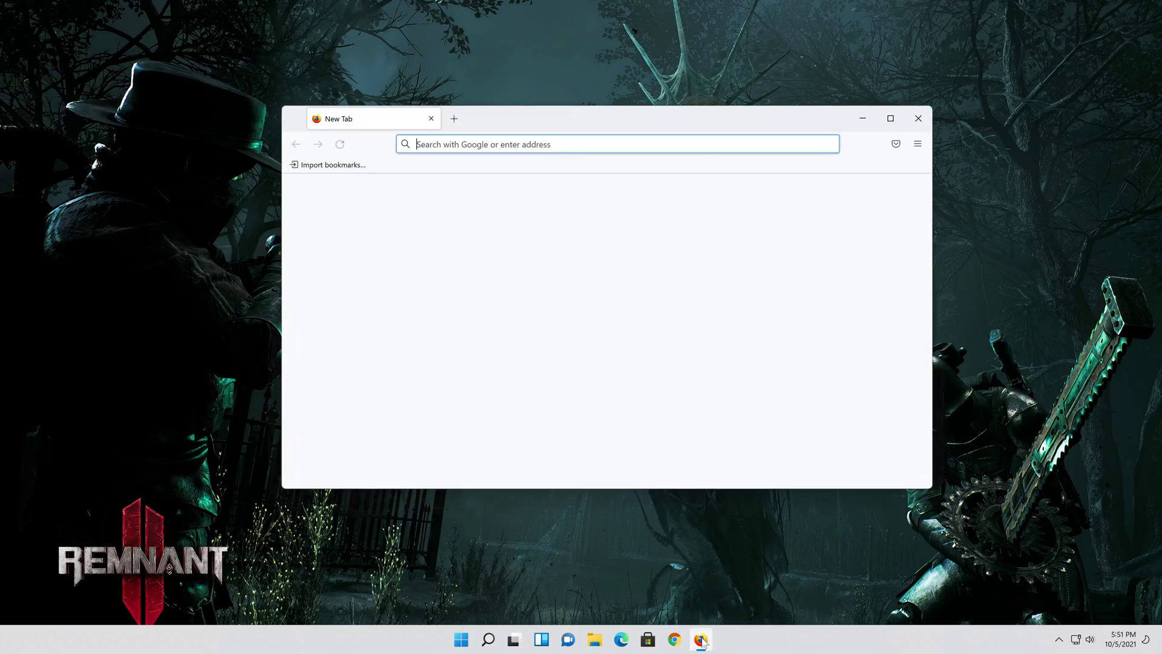
right_click(564, 144)
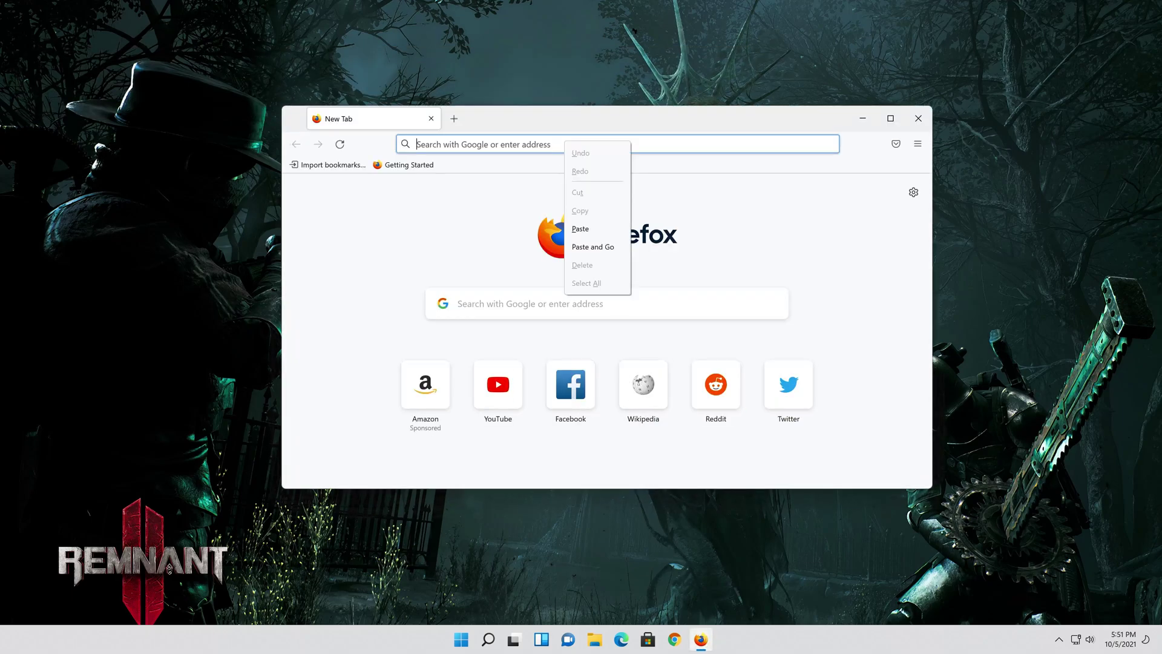
left_click(590, 246)
scroll(896, 288, "down", 9)
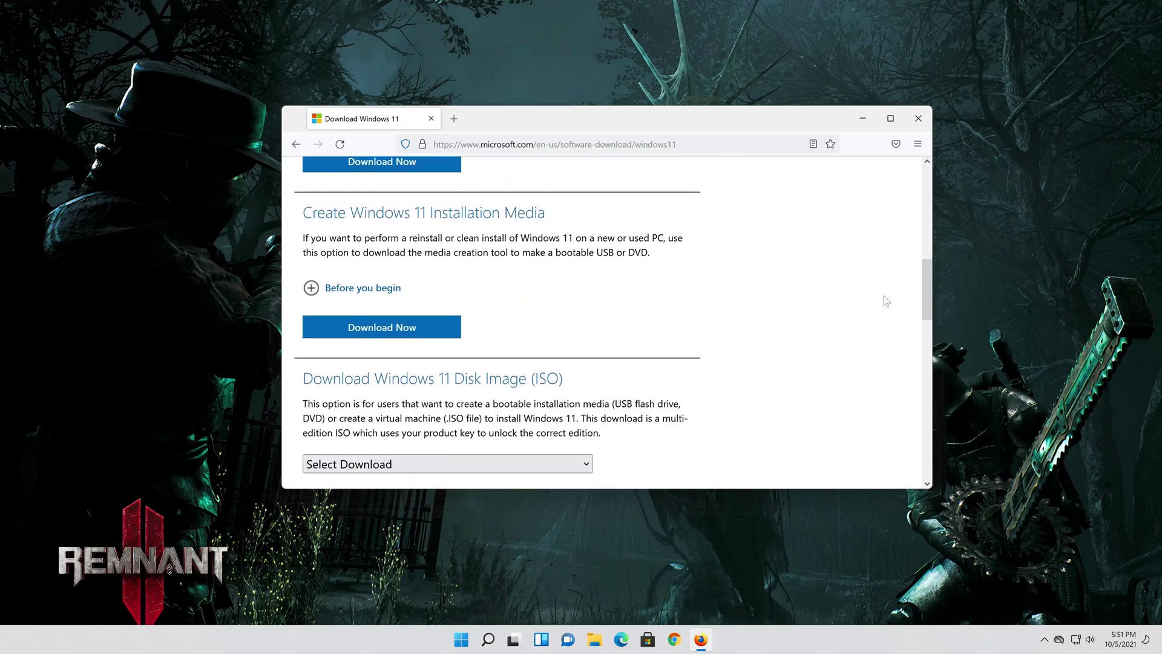
scroll(885, 300, "up", 3)
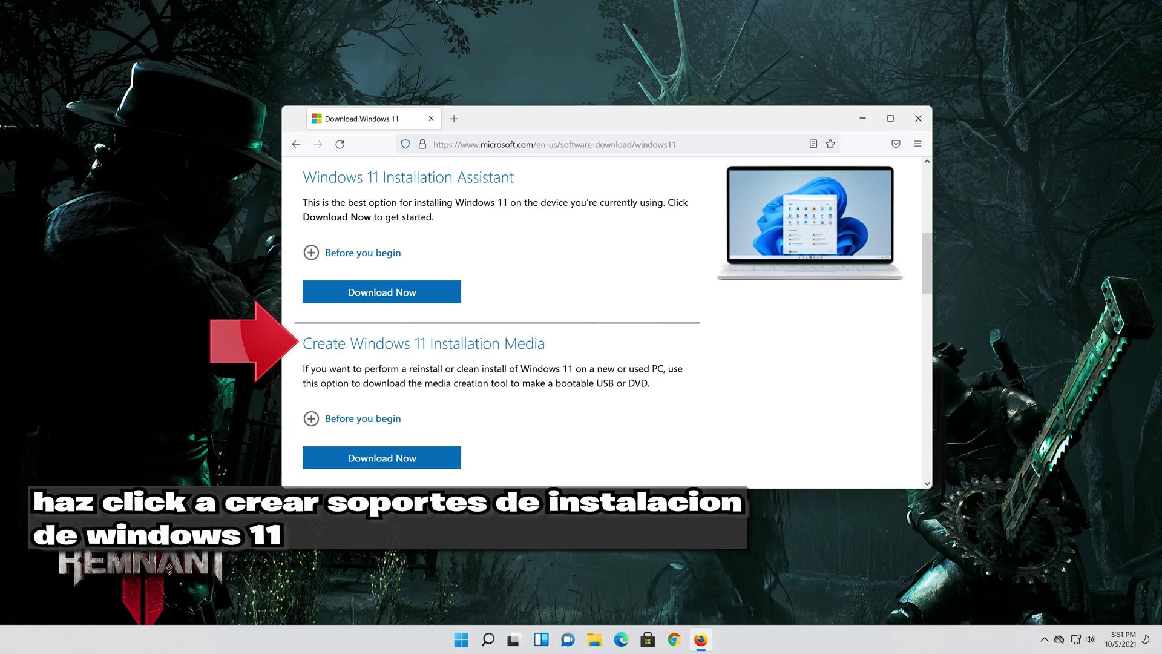
- Download and save MediaCreationToolW11.exe from the Create Windows 11 Installation Media section, and close the browser
left_click(403, 469)
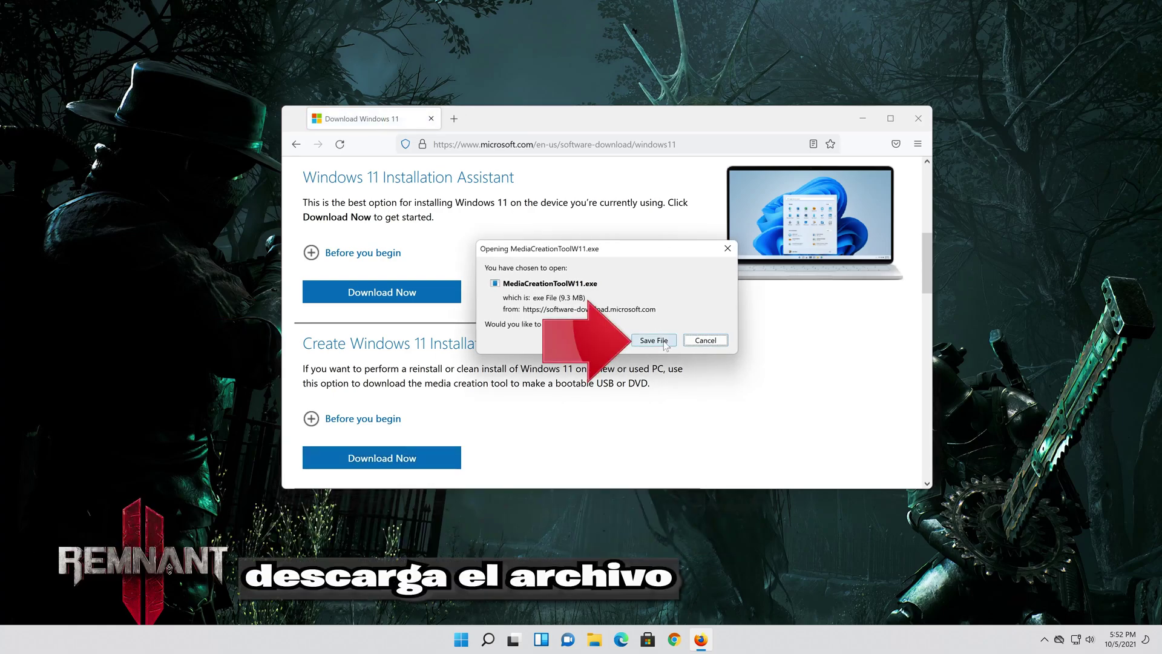
left_click(652, 345)
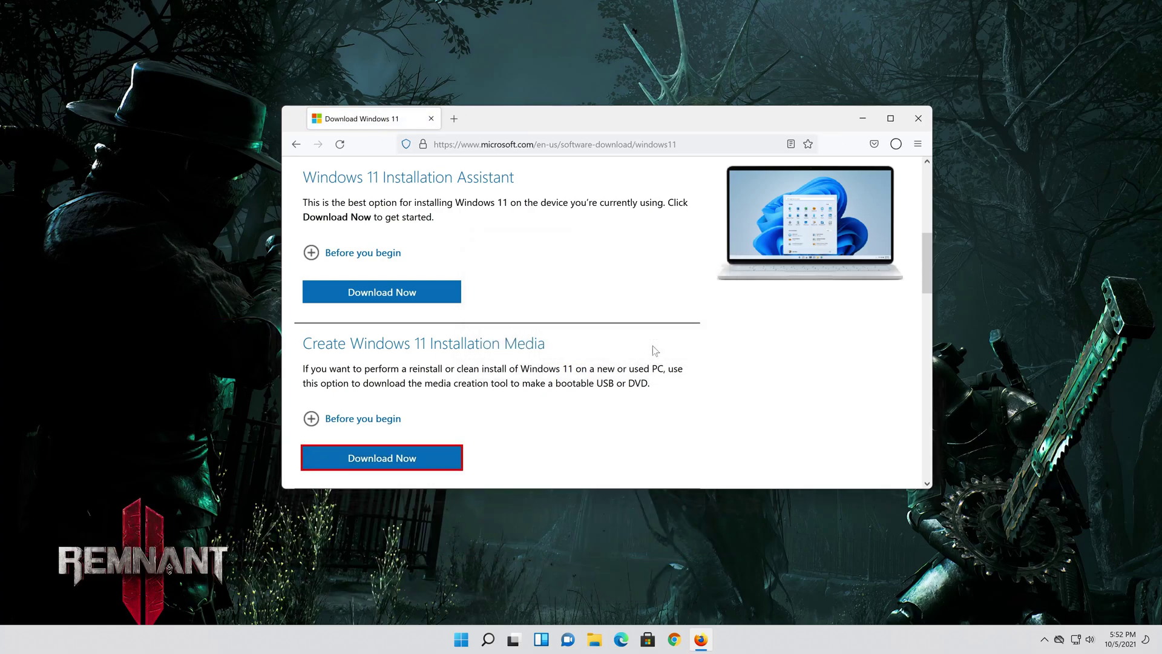
left_click(917, 121)
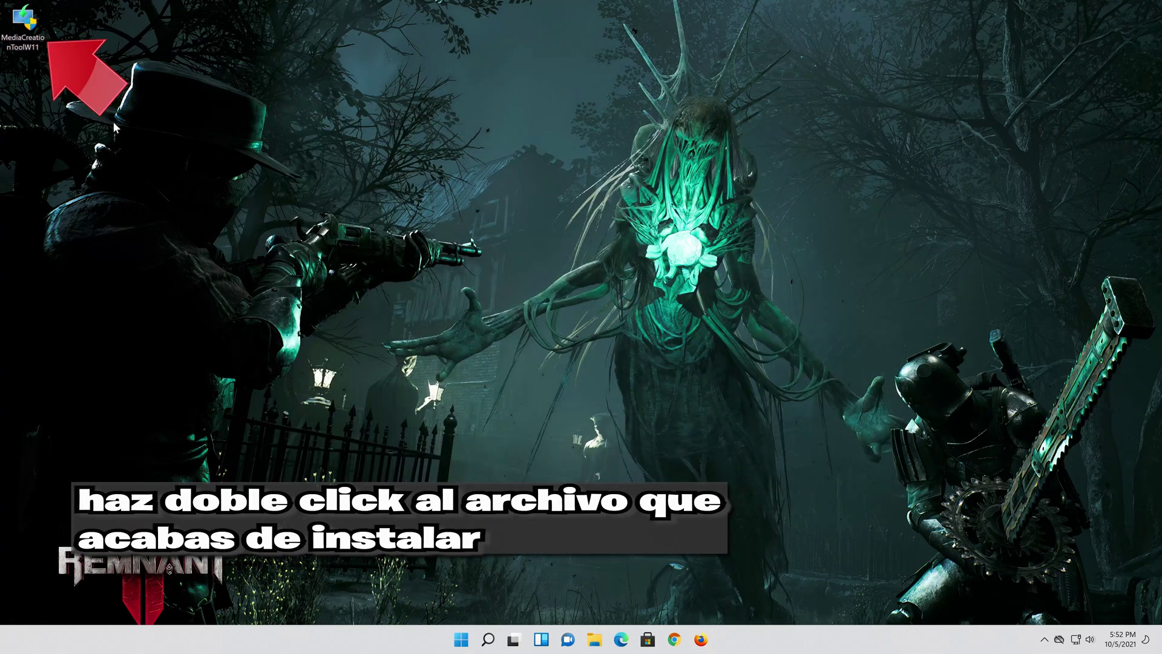
- Run MediaCreationToolW11 from the desktop, allowing it to make changes to the device, and accept its license terms
double_click(33, 35)
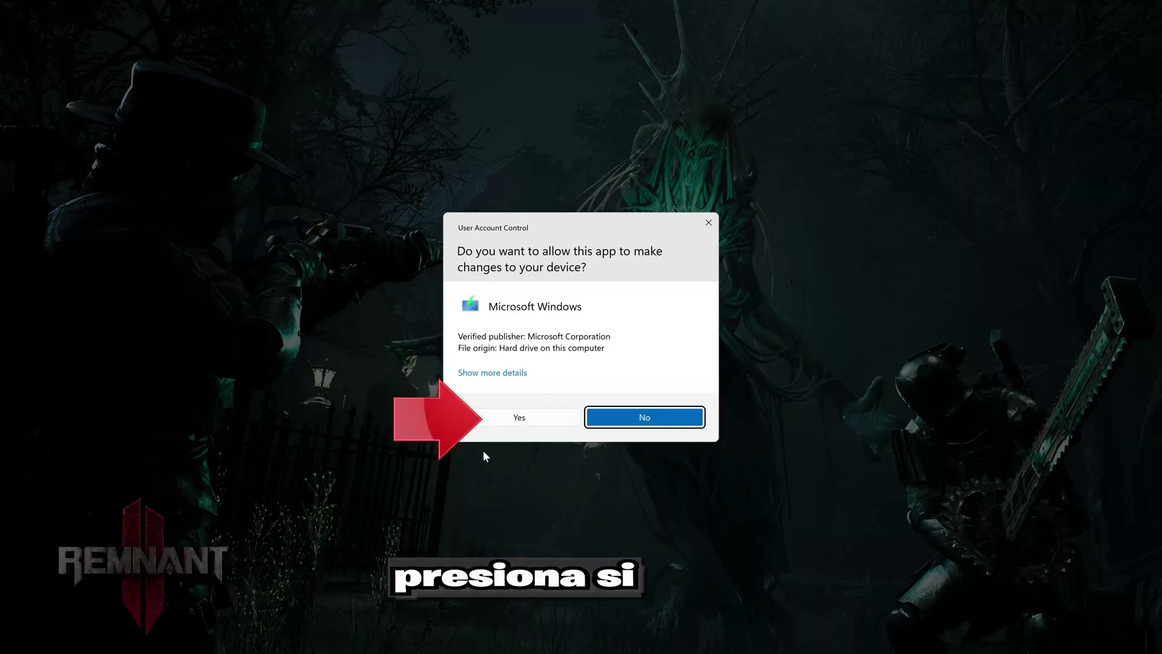
left_click(519, 417)
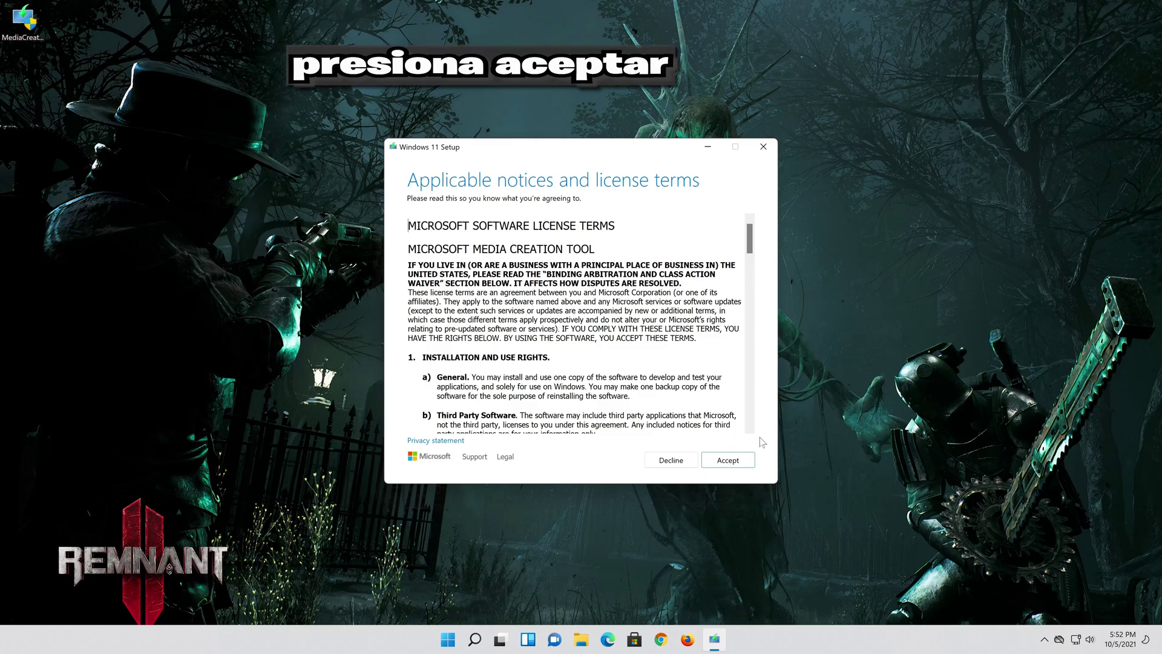
left_click(728, 461)
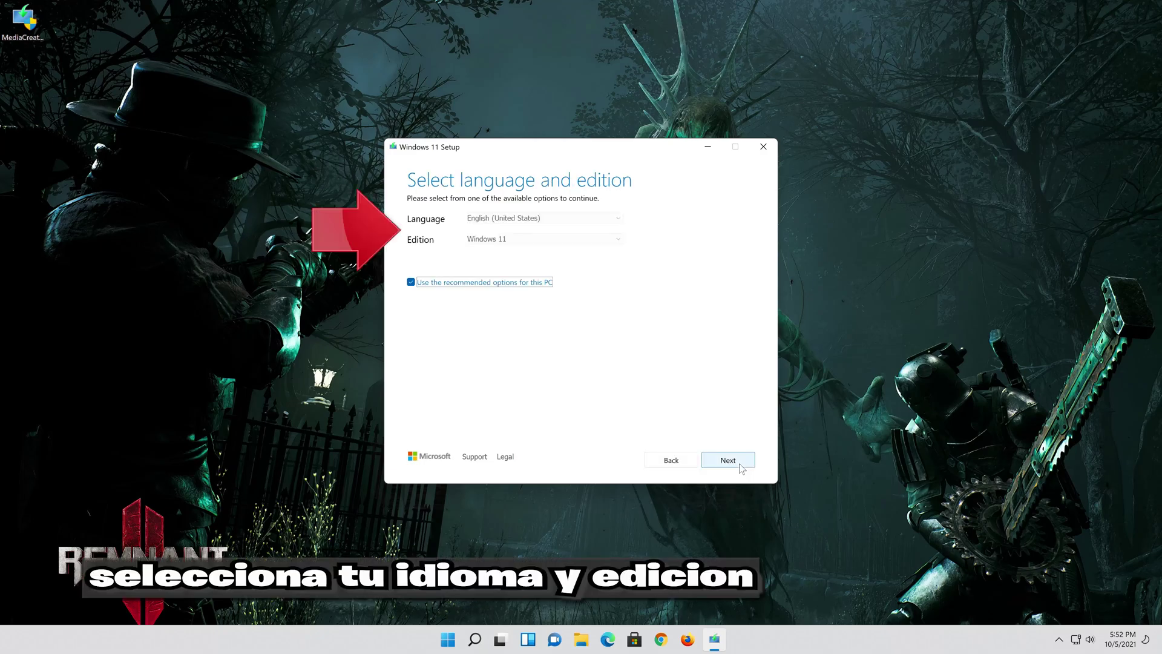
- Proceed with the recommended options for this PC: English (United States) language and Windows 11 edition
left_click(435, 283)
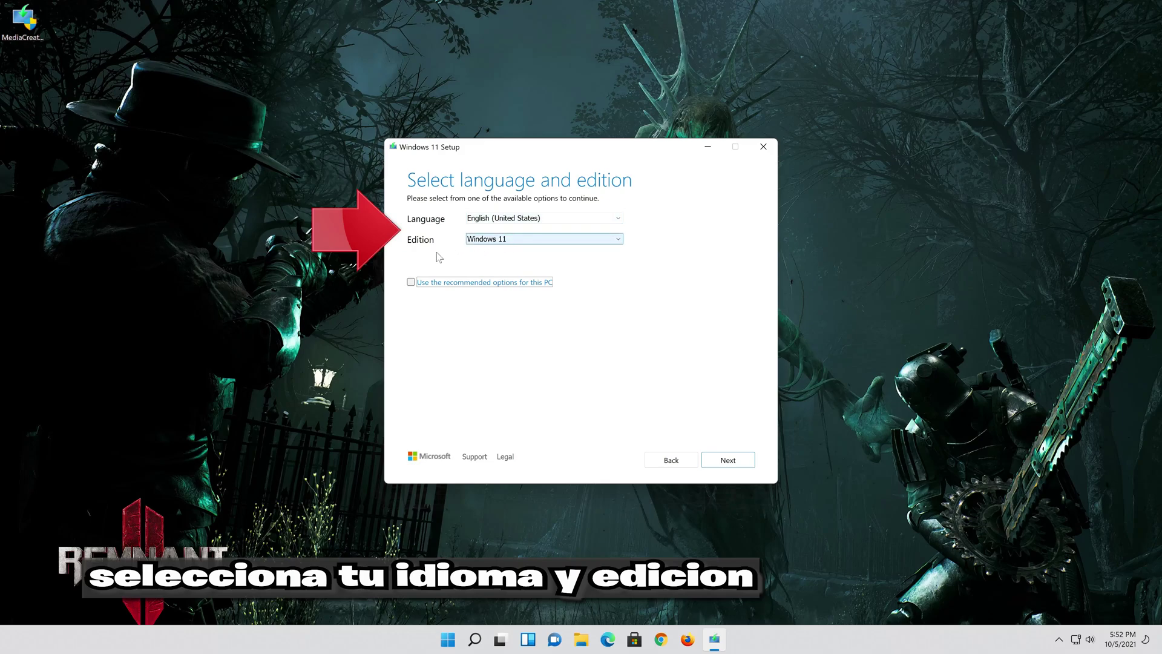
left_click(411, 282)
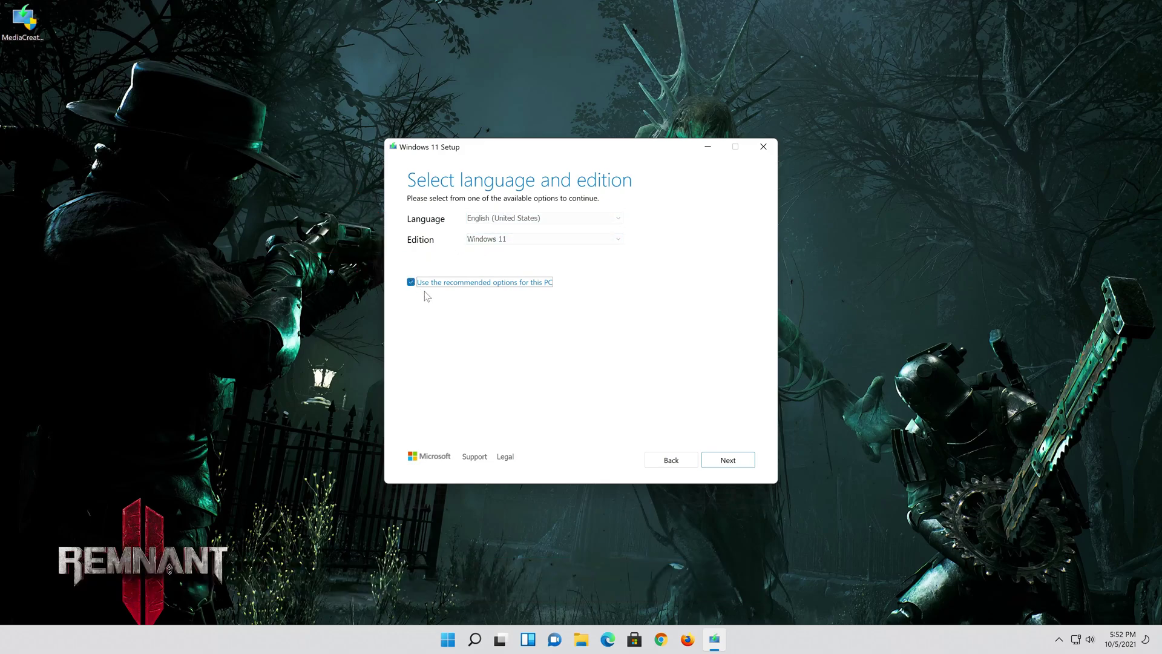
left_click(728, 460)
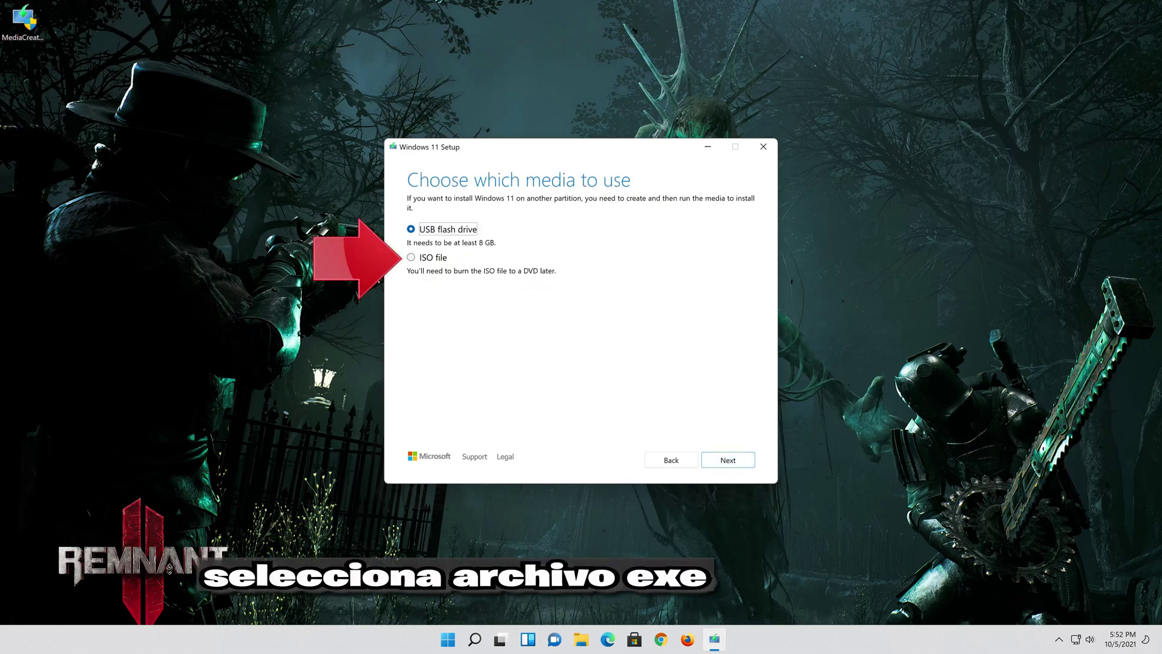
- Create the installation media as an ISO file named "Windows 11" on the Desktop, and finish the media creation tool
left_click(411, 257)
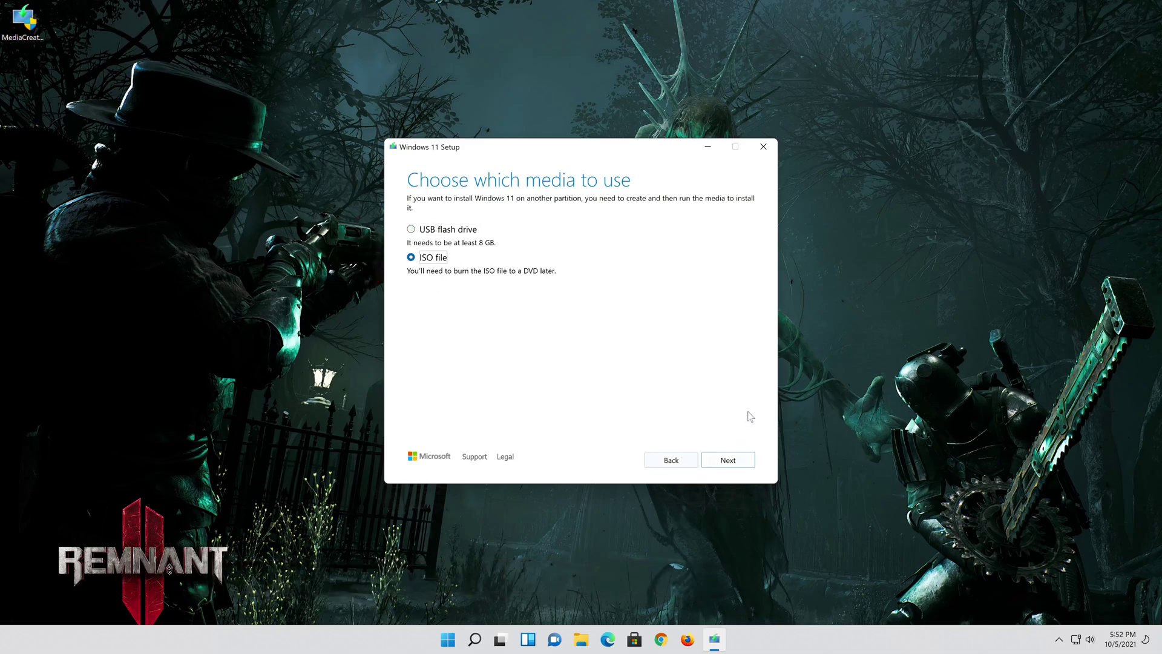
left_click(736, 458)
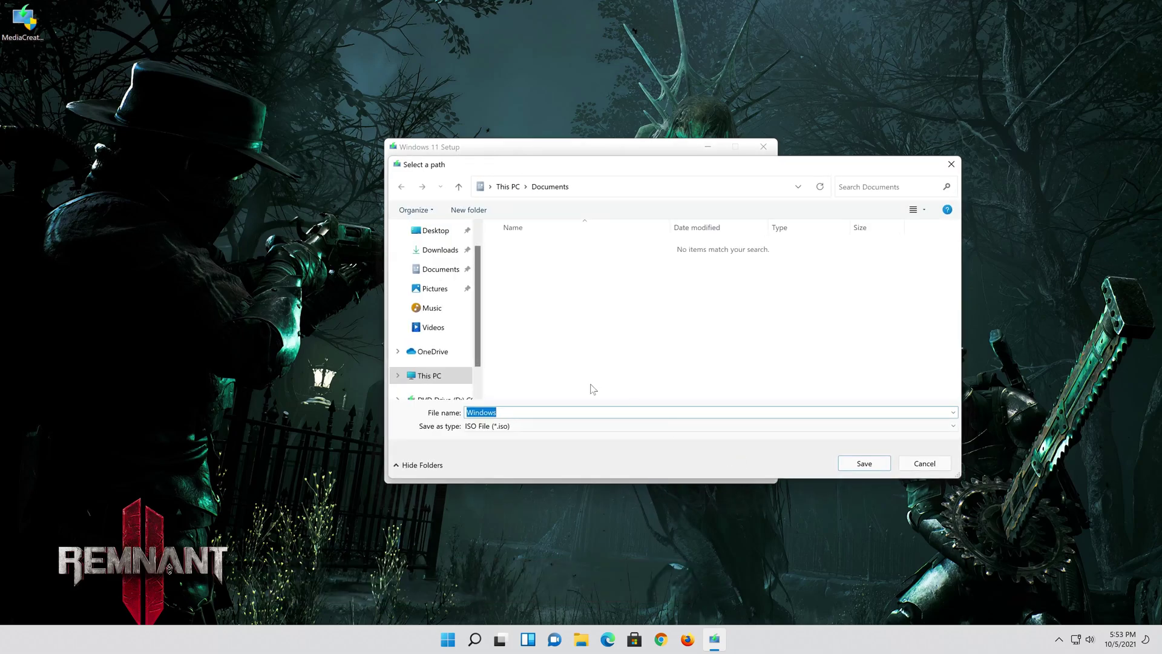
left_click(435, 230)
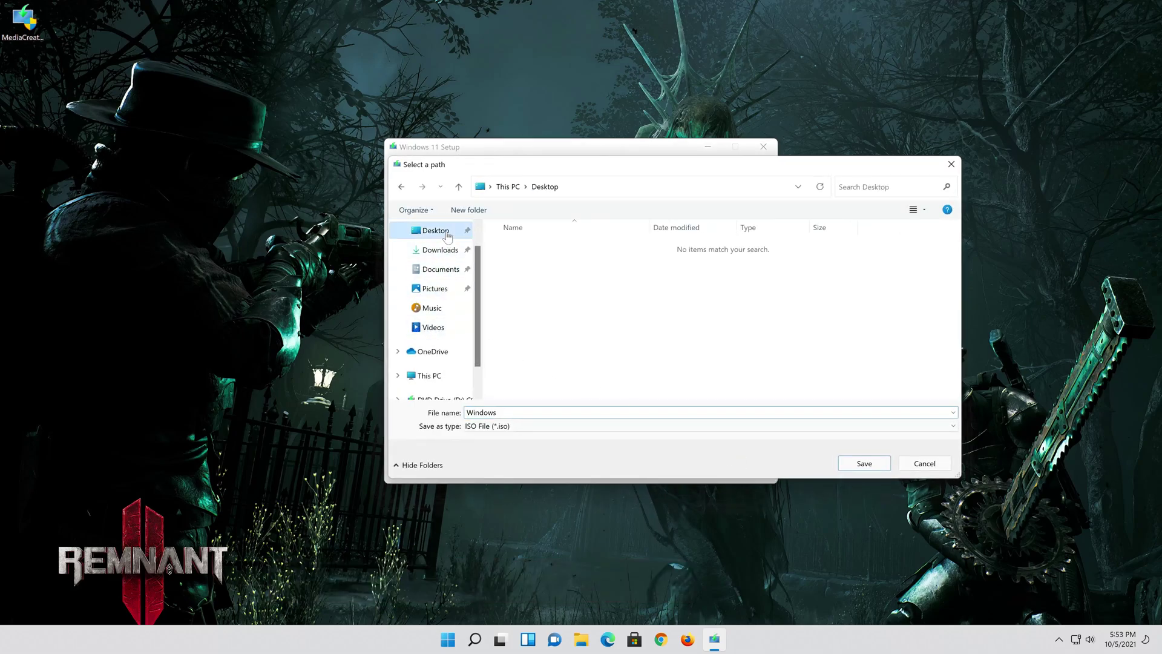
left_click(506, 412)
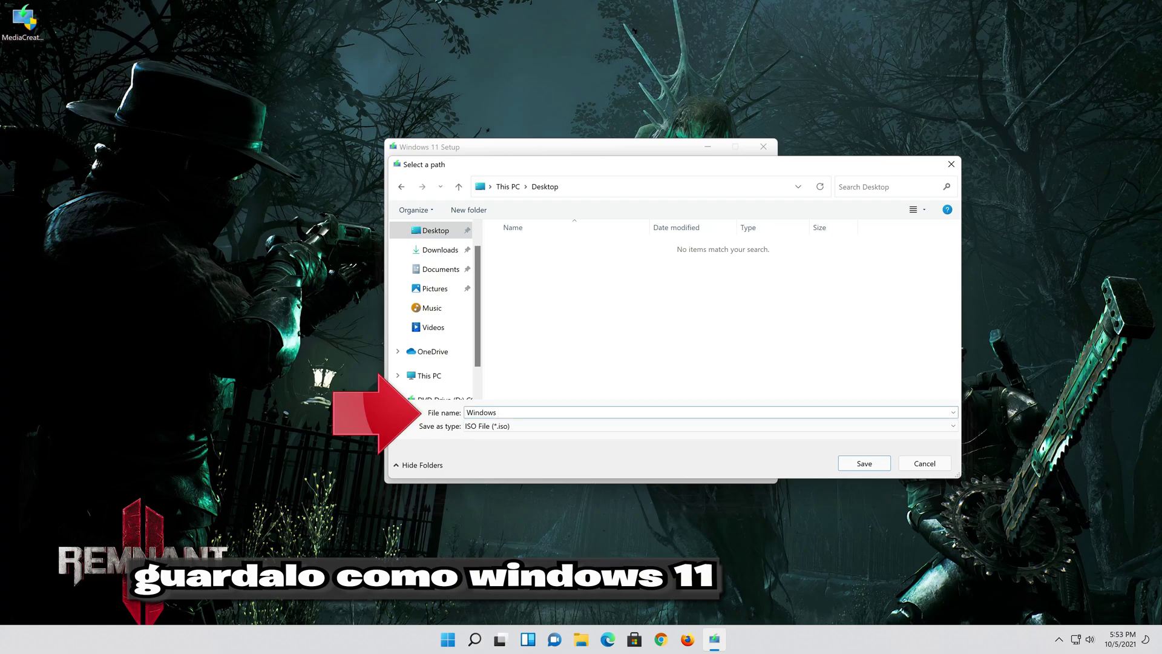
type("11")
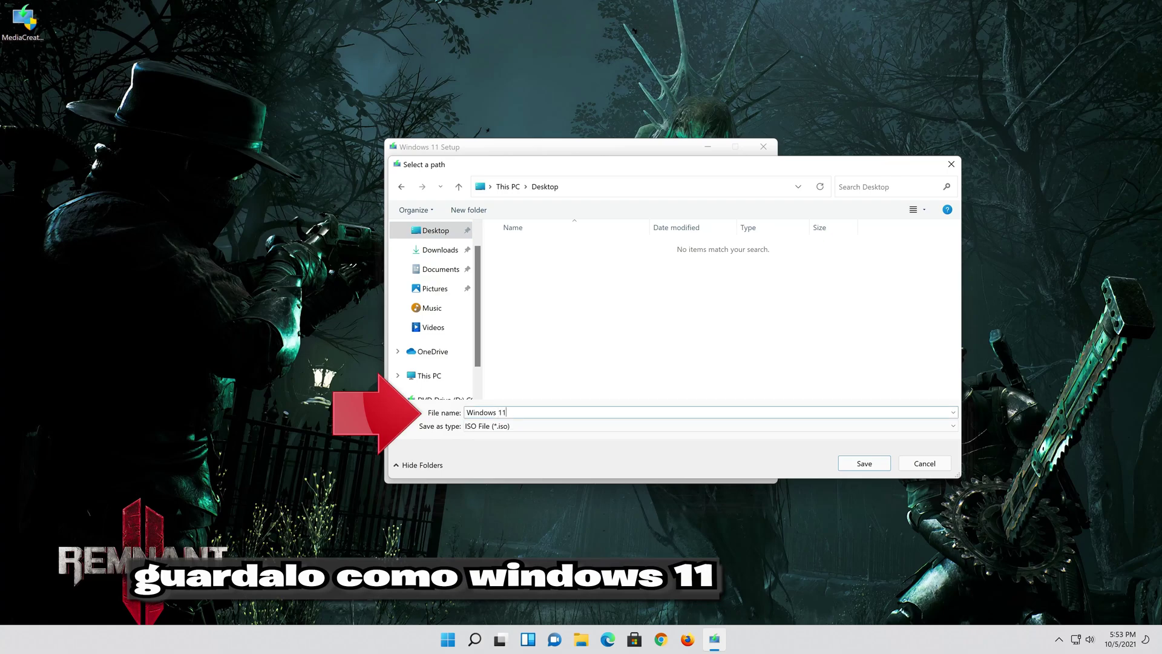
left_click(874, 467)
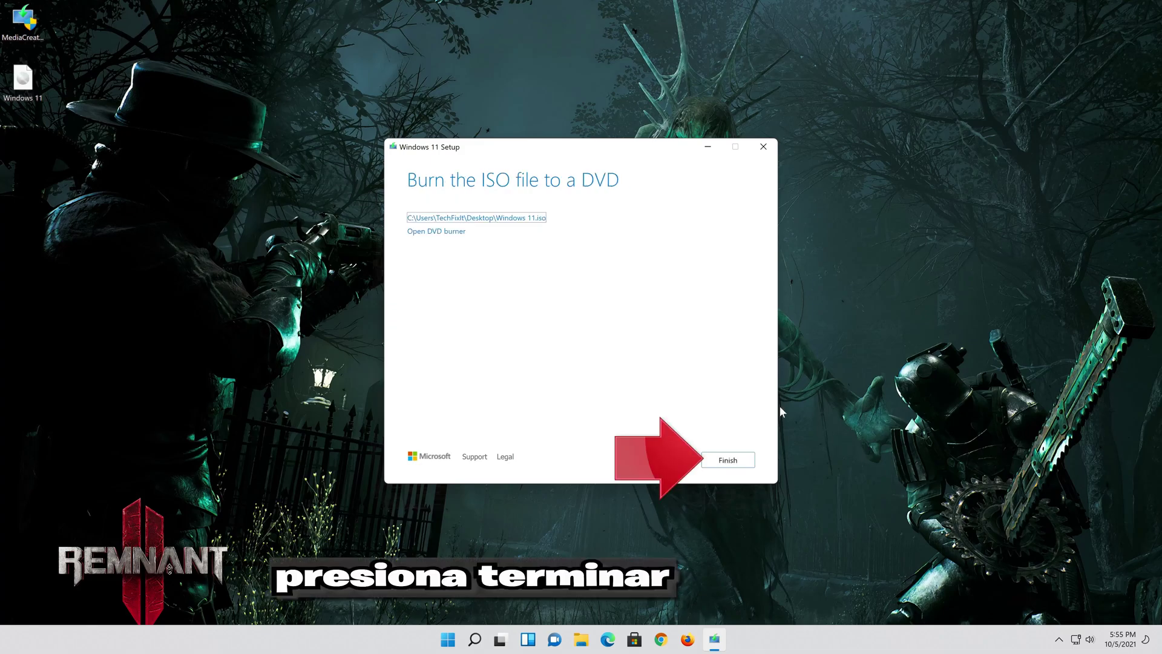
left_click(729, 461)
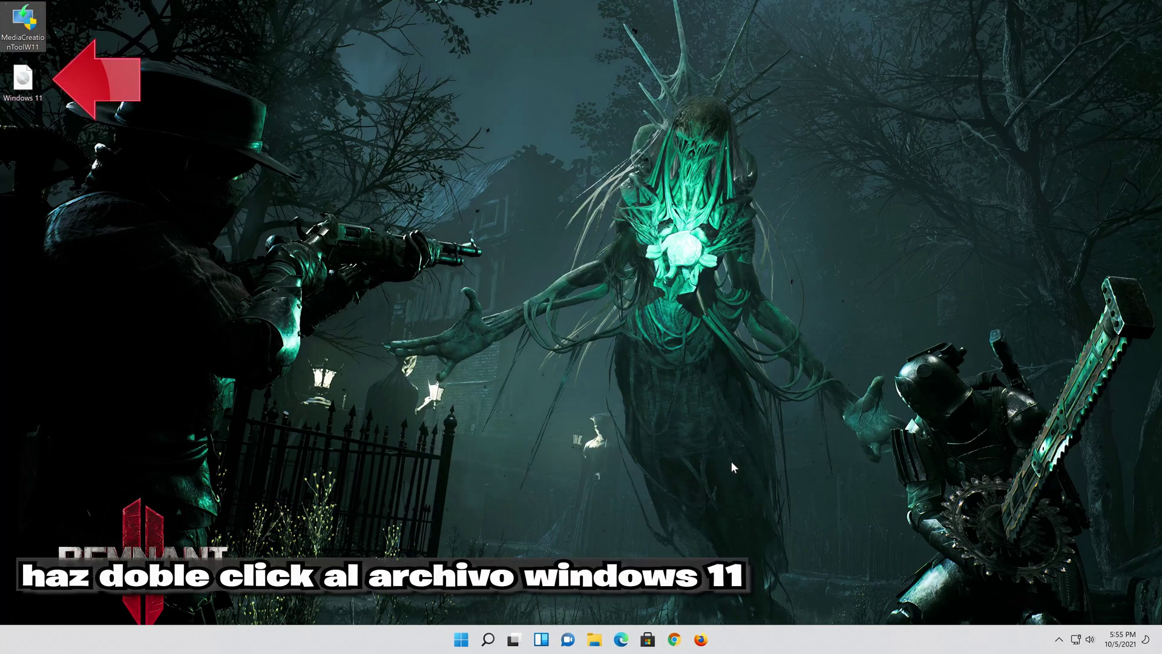
- Mount the Windows 11 ISO from the desktop, run its setup application with permission to make changes, and close the drive's folder window
double_click(29, 89)
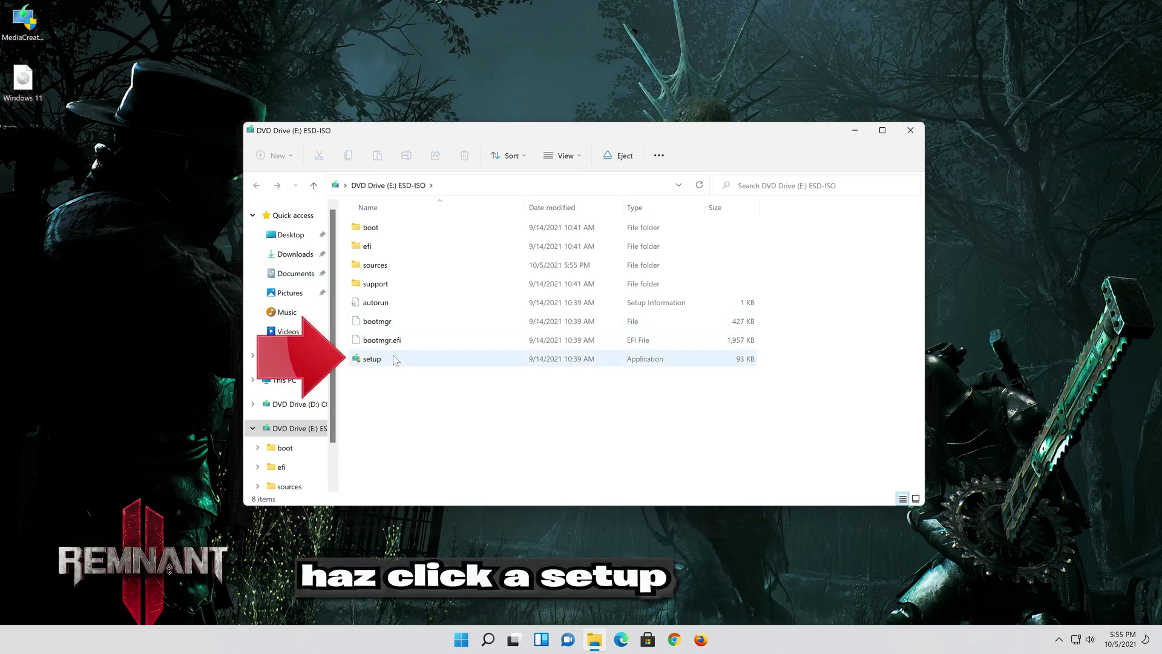
left_click(412, 358)
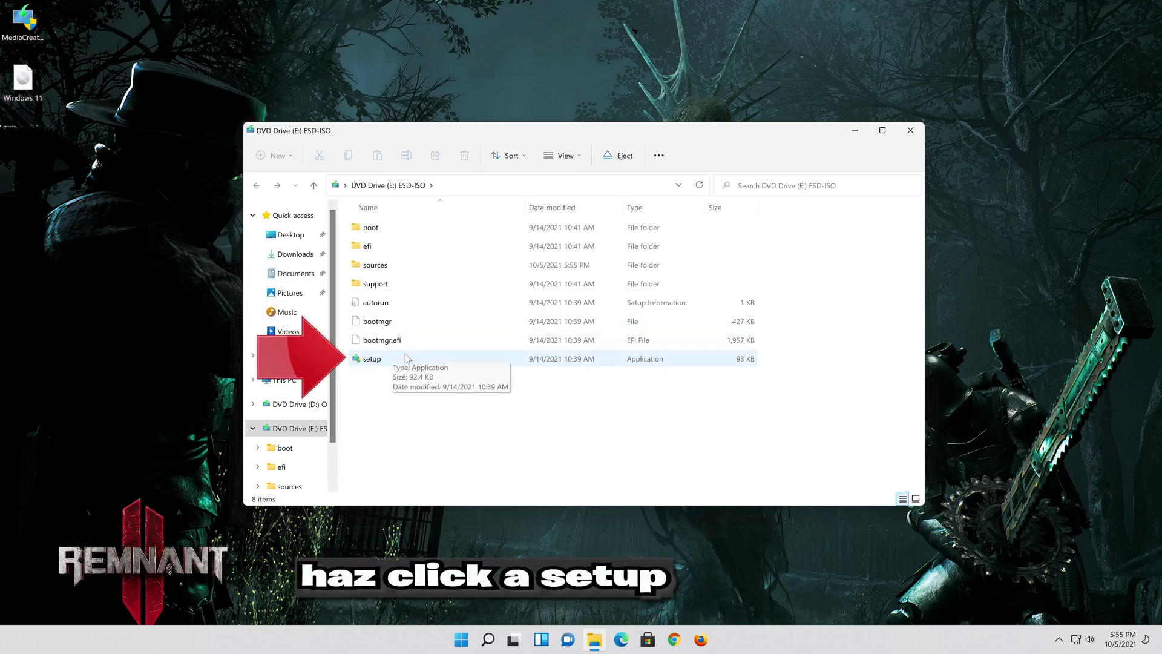
left_click(405, 354)
double_click(405, 354)
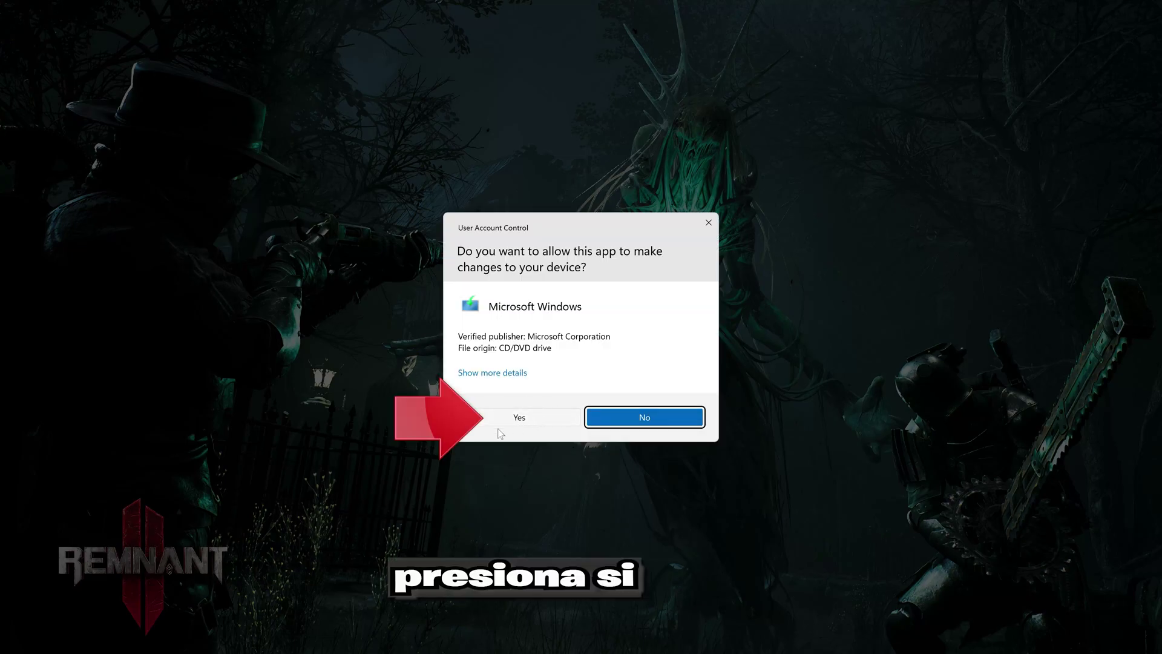
left_click(519, 418)
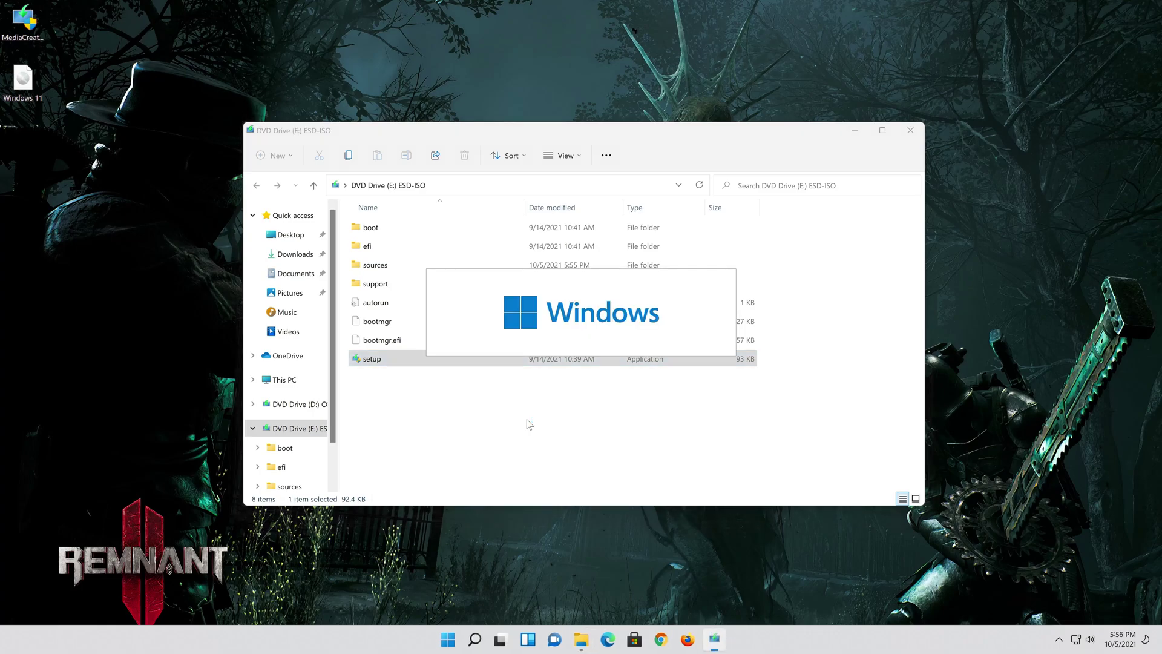
left_click(908, 132)
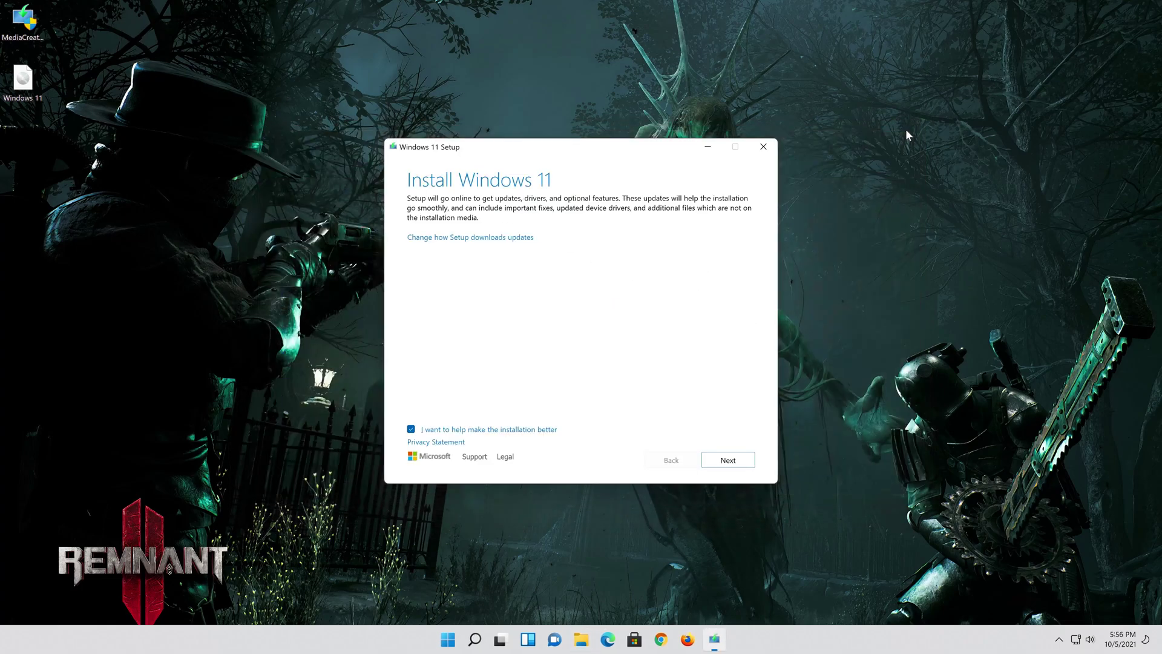
- Accept the Windows 11 Setup license terms and start installing Windows 11 Pro, keeping personal files and apps
left_click(734, 463)
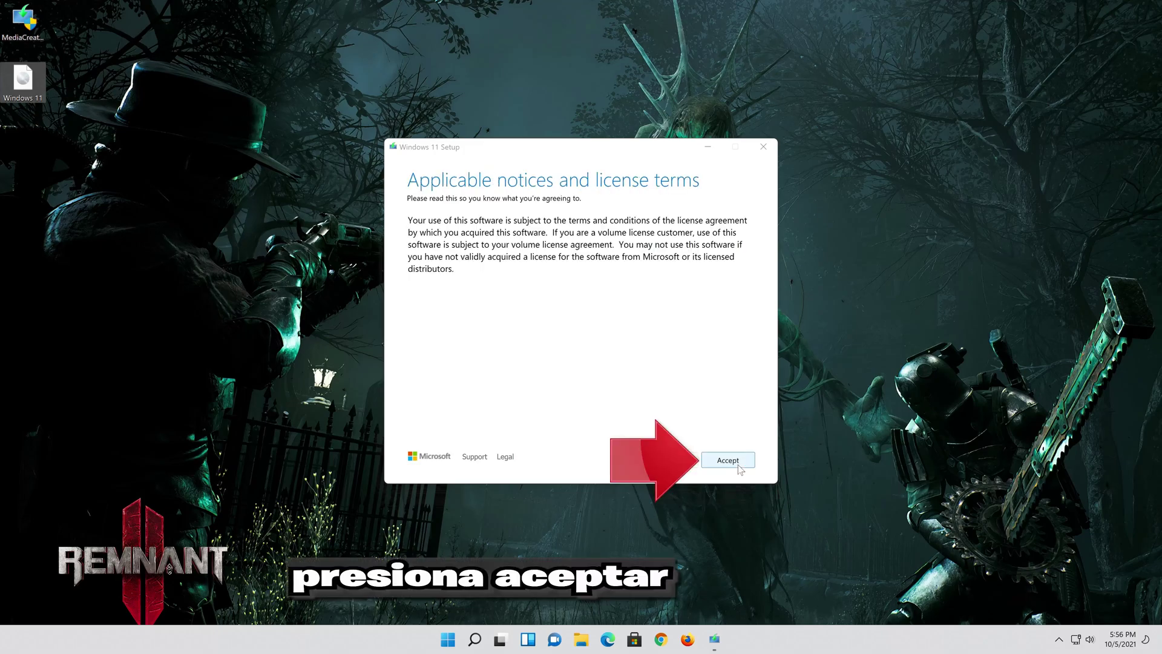
left_click(726, 464)
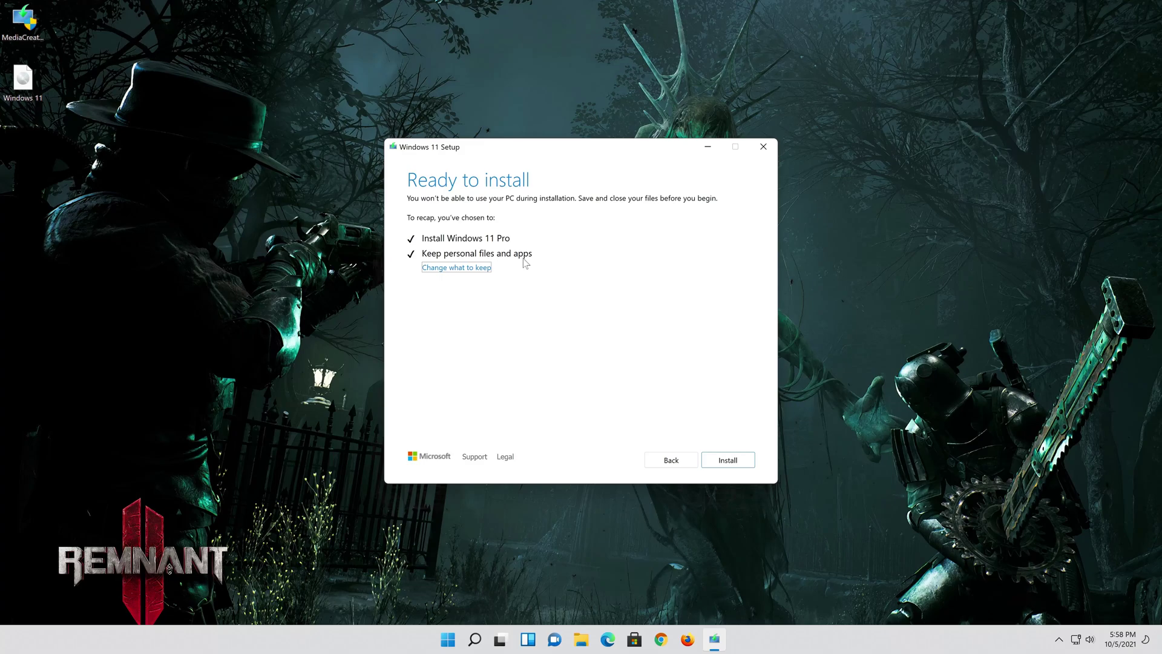
left_click(736, 460)
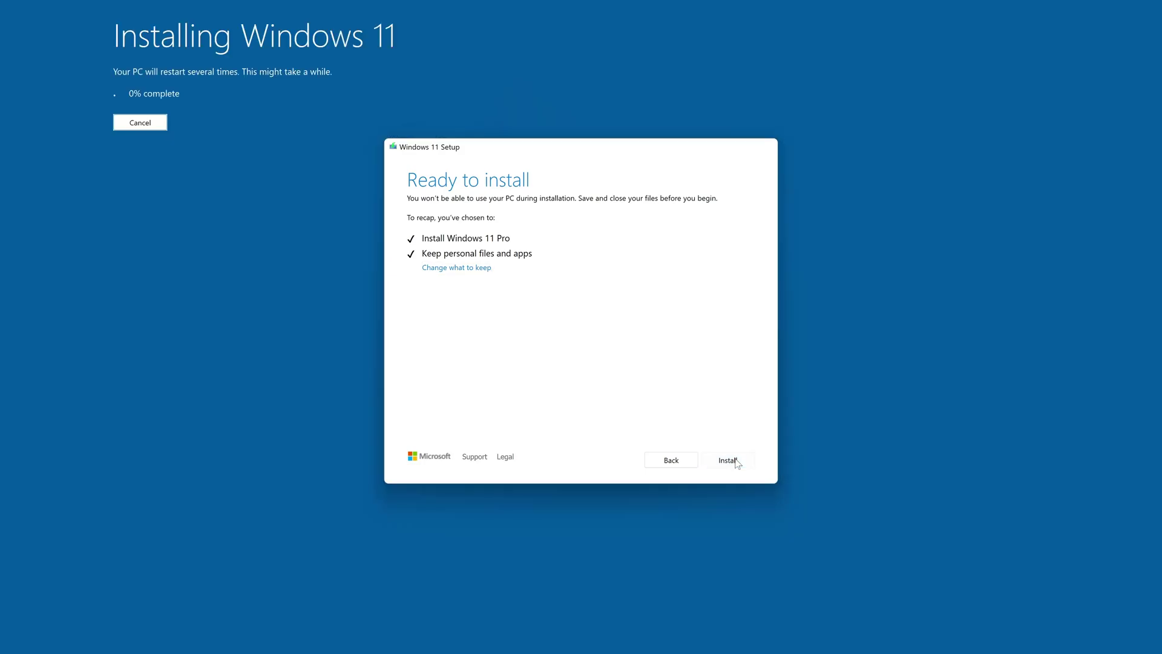